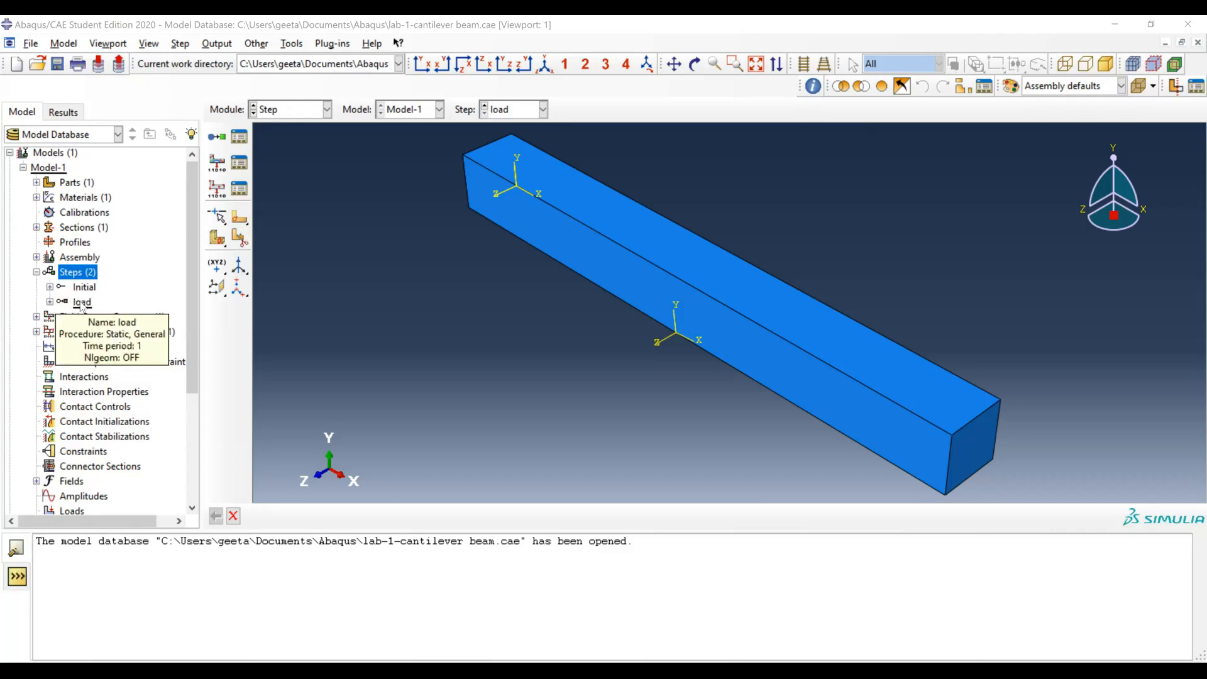
- Open the load step for editing and review its time period and incrementation settings
click(81, 304)
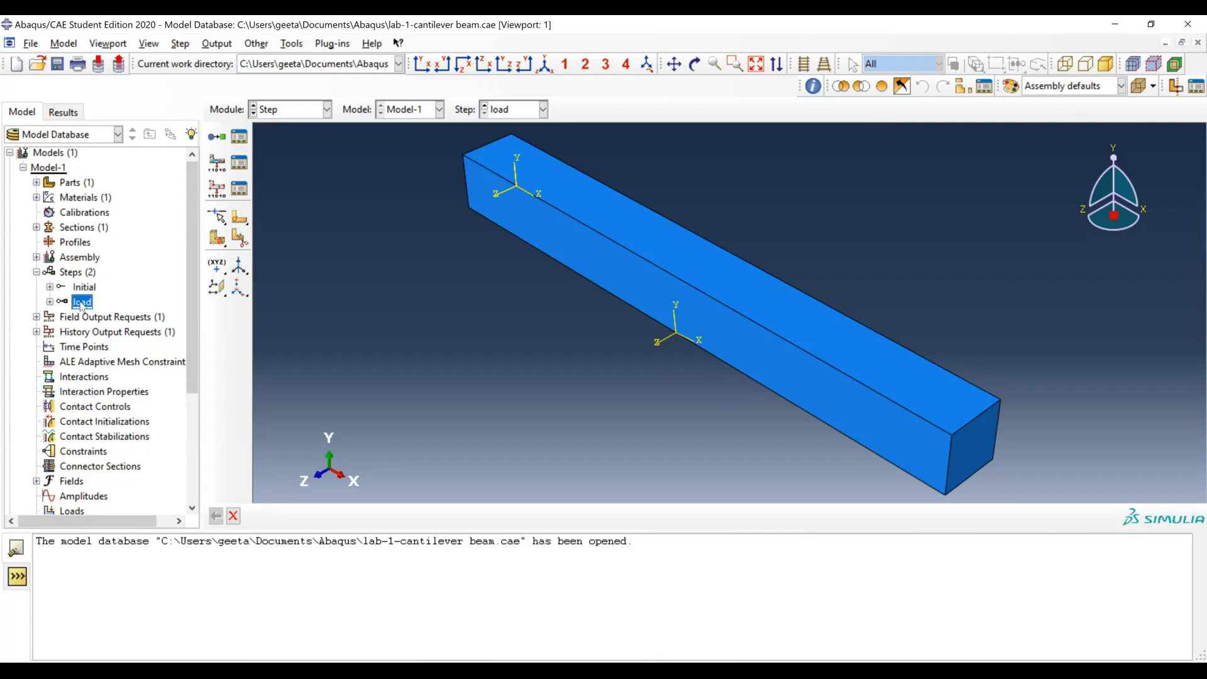
right_click(81, 305)
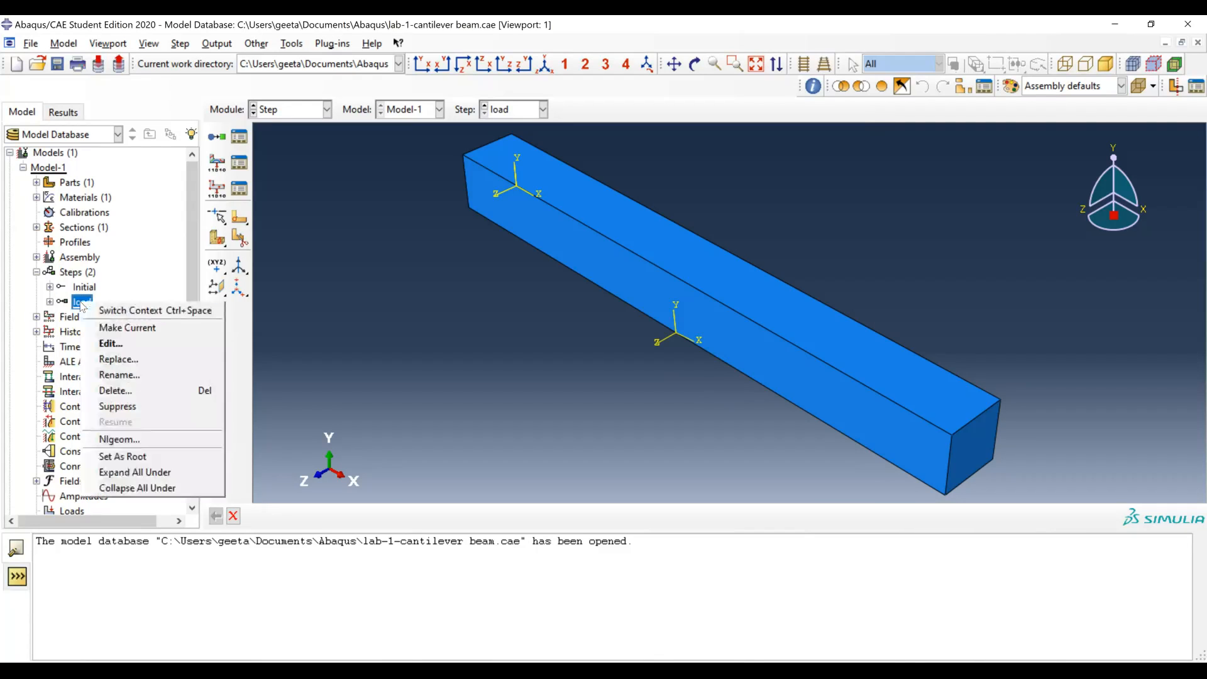
click(128, 345)
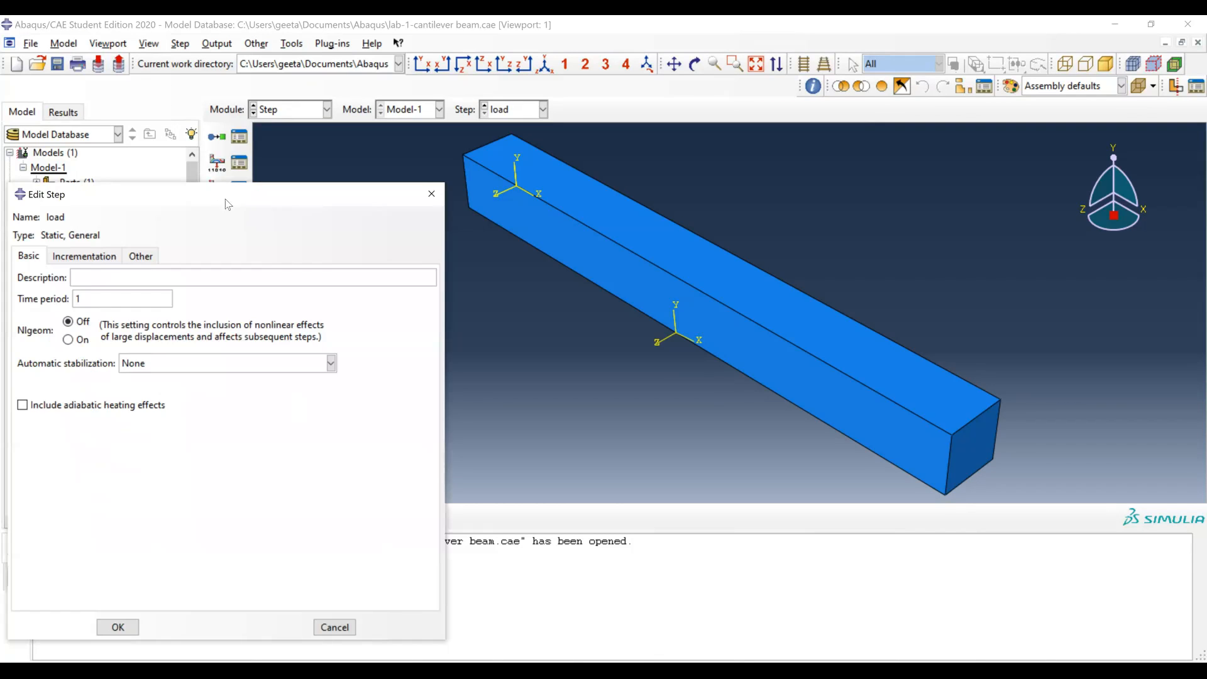
drag(228, 194, 398, 180)
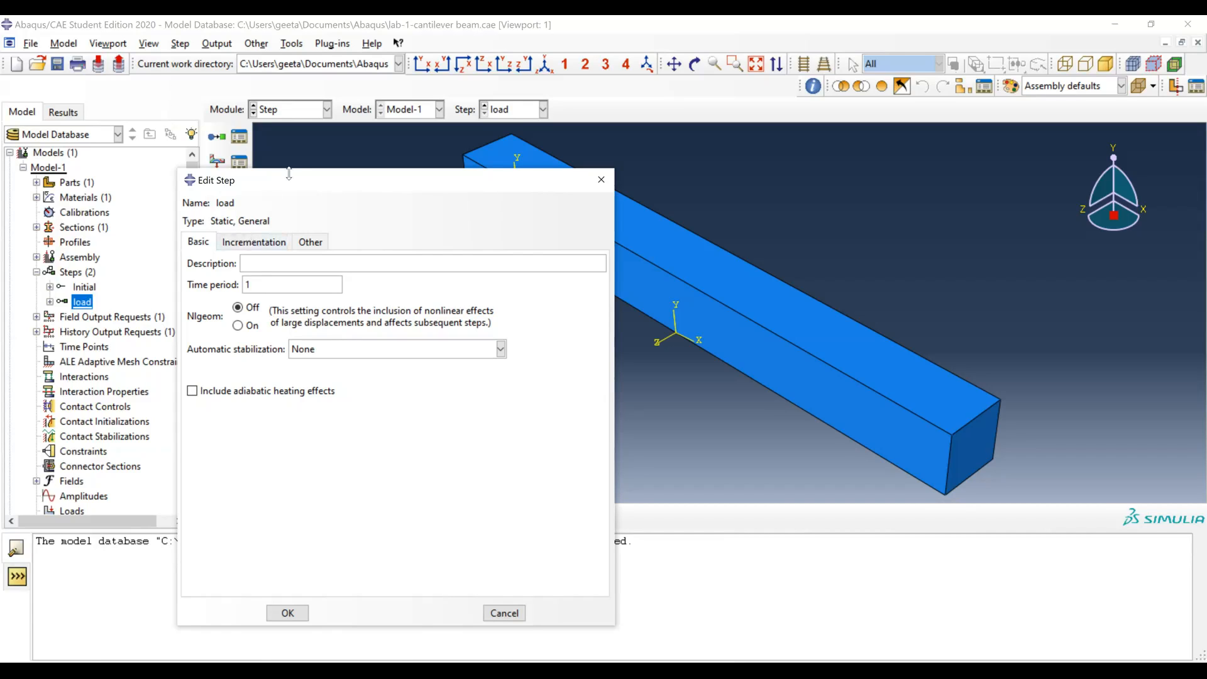
drag(296, 183, 383, 129)
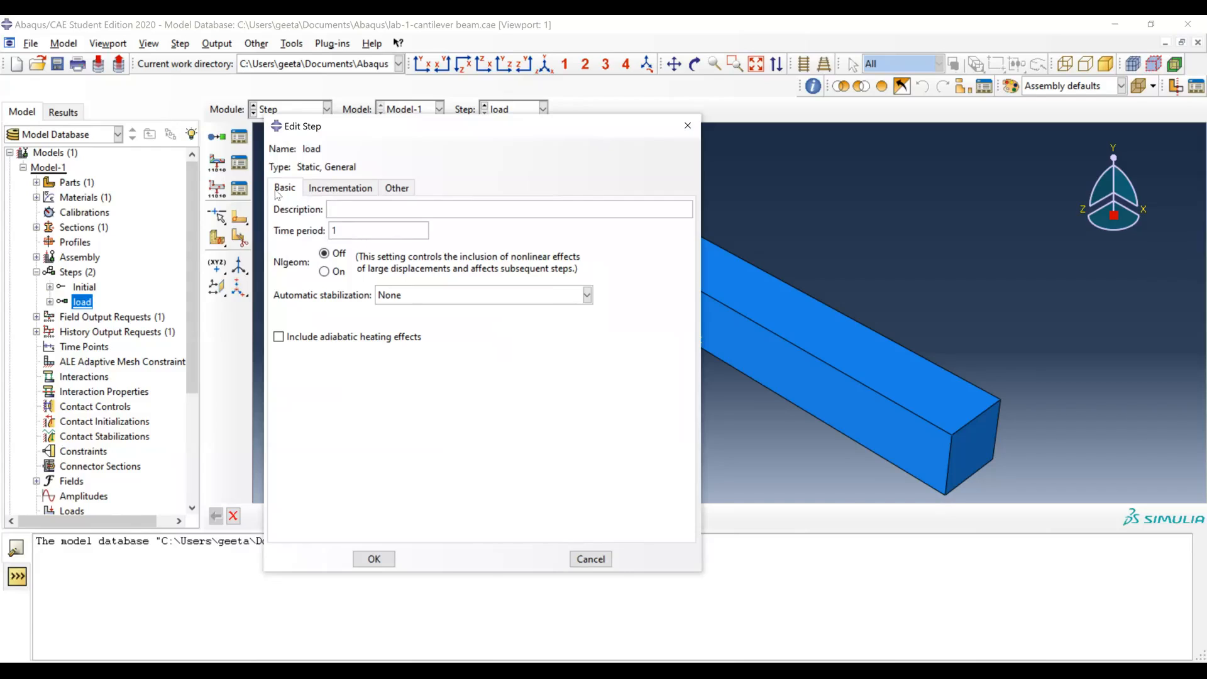
click(383, 209)
click(339, 189)
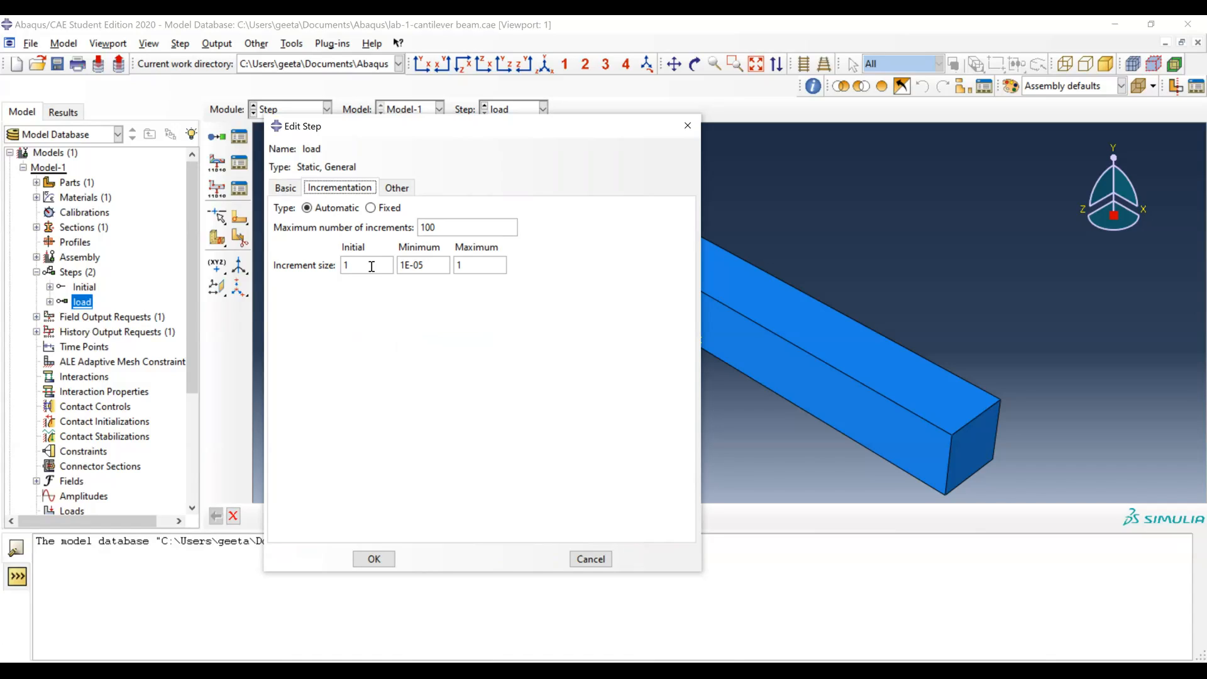
click(286, 188)
click(354, 231)
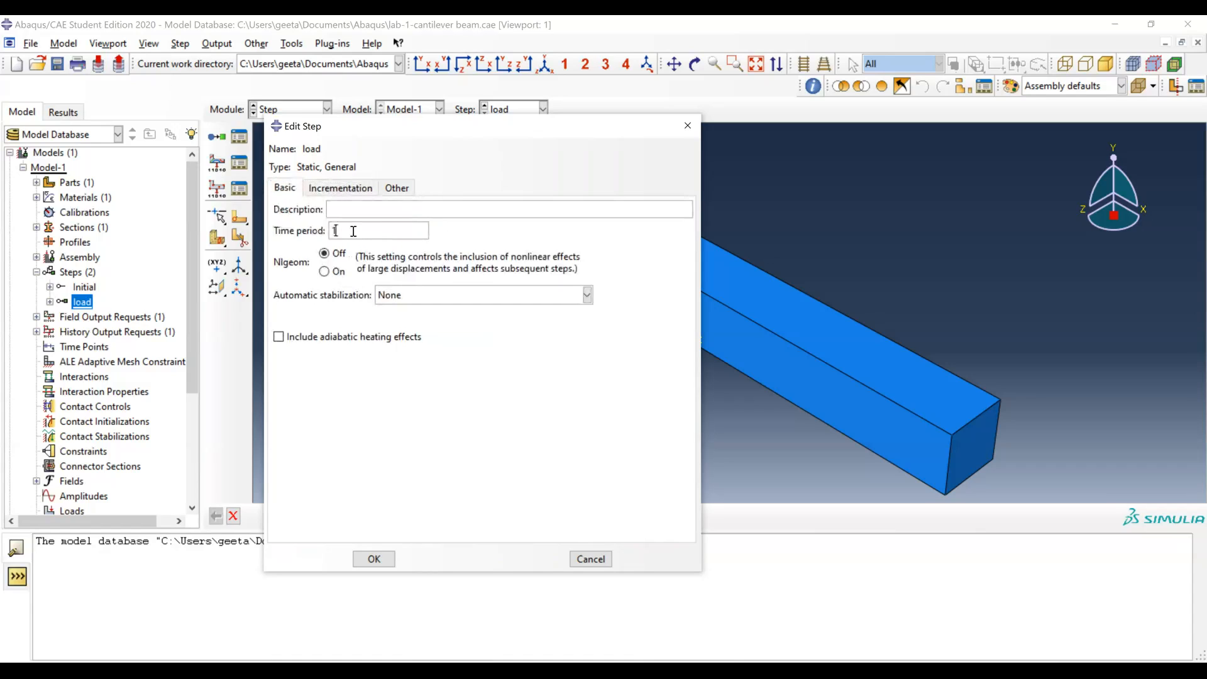
click(349, 189)
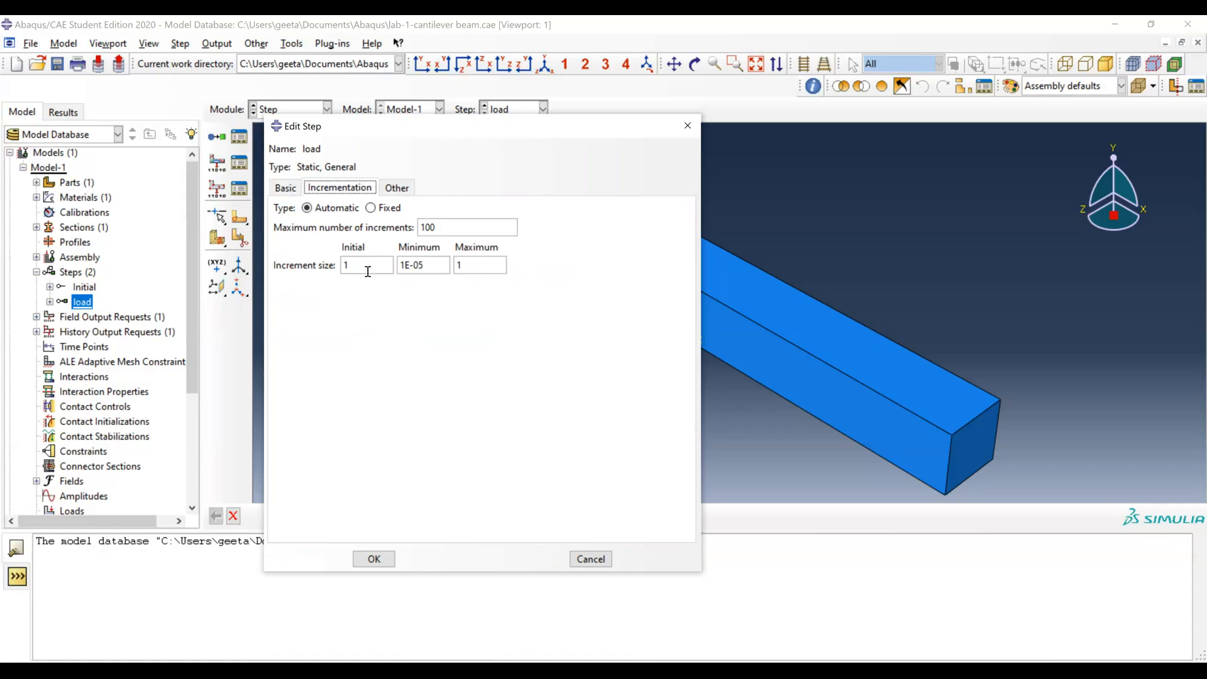
- Set both the initial and the maximum increment size of the load step to 0.1
click(367, 269)
key(BackSpace)
text(0.1)
click(490, 269)
key(BackSpace)
text(0.1)
click(428, 260)
click(471, 264)
click(437, 267)
- Check the time period against the initial increment size, and set the maximum number of increments to 1000
click(290, 189)
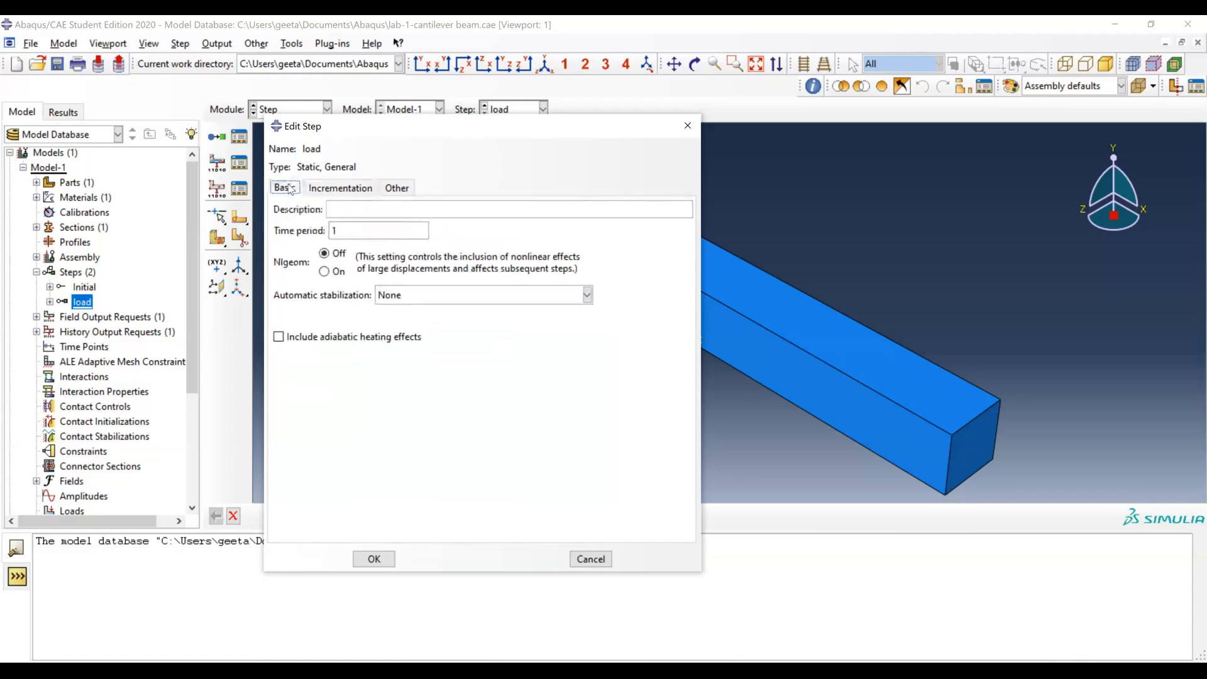
drag(350, 234, 324, 237)
click(340, 188)
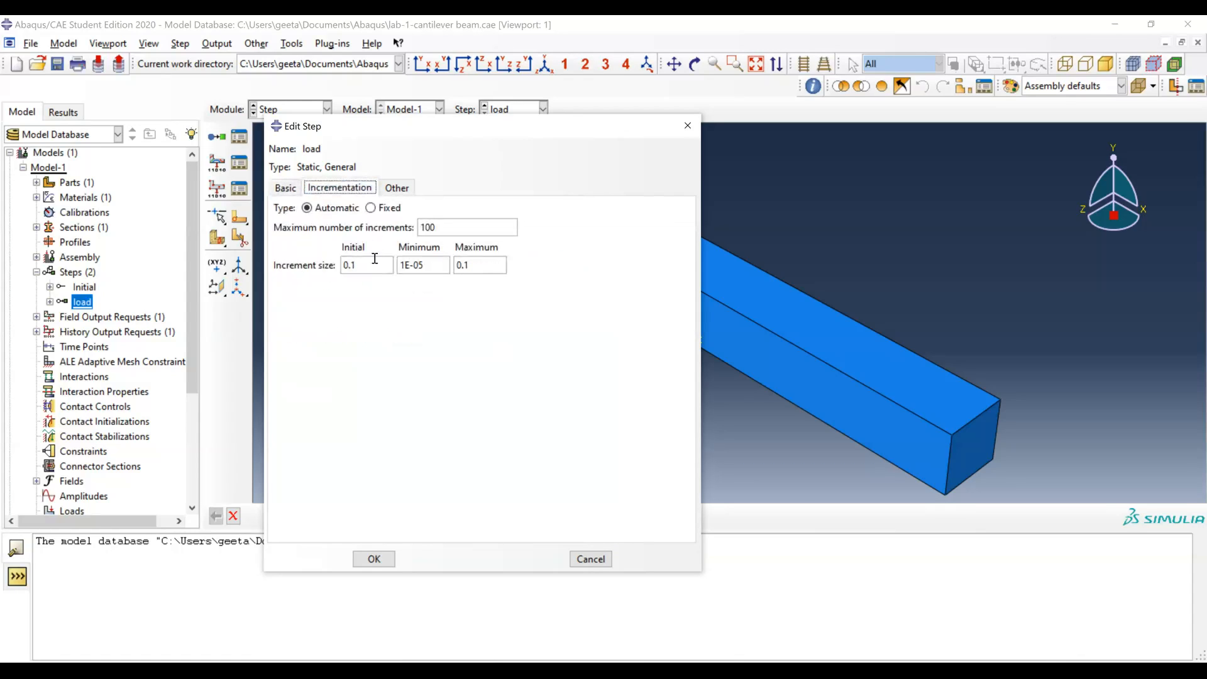
drag(374, 261, 343, 265)
click(465, 227)
key(BackSpace)
key(BackSpace)
key(BackSpace)
text(10)
key(BackSpace)
key(BackSpace)
text(5)
key(BackSpace)
text(1000)
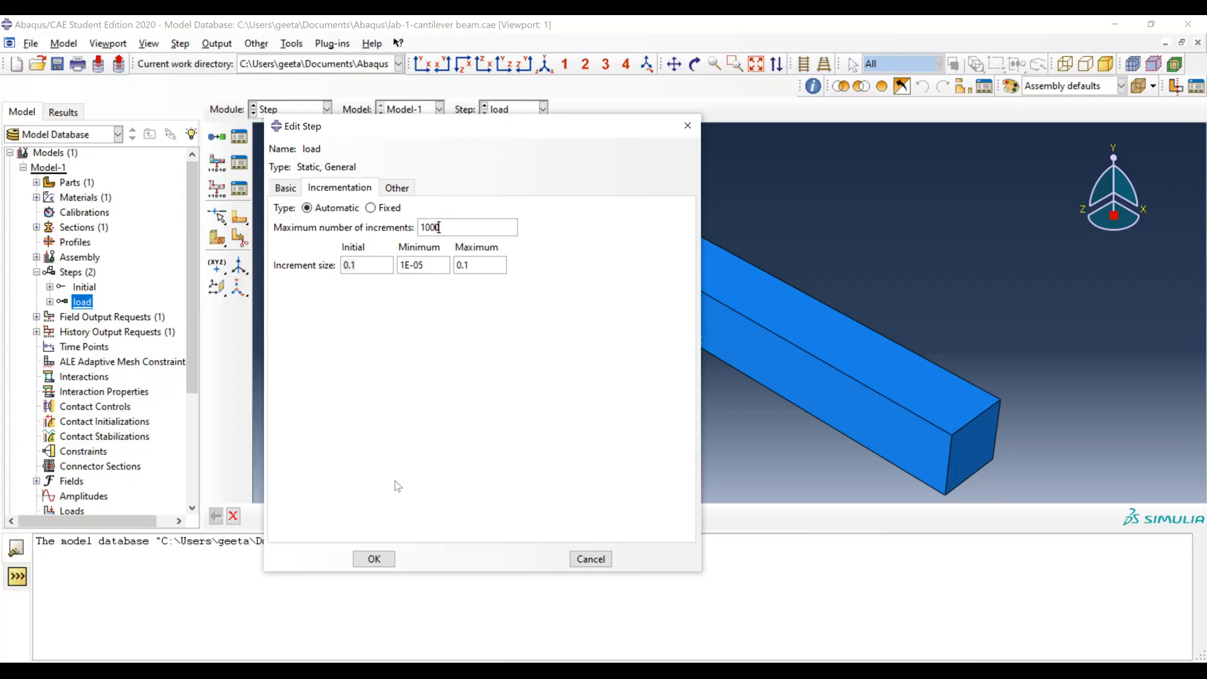
- Try the Fixed incrementation type for the load step and restore Automatic
click(286, 190)
click(338, 188)
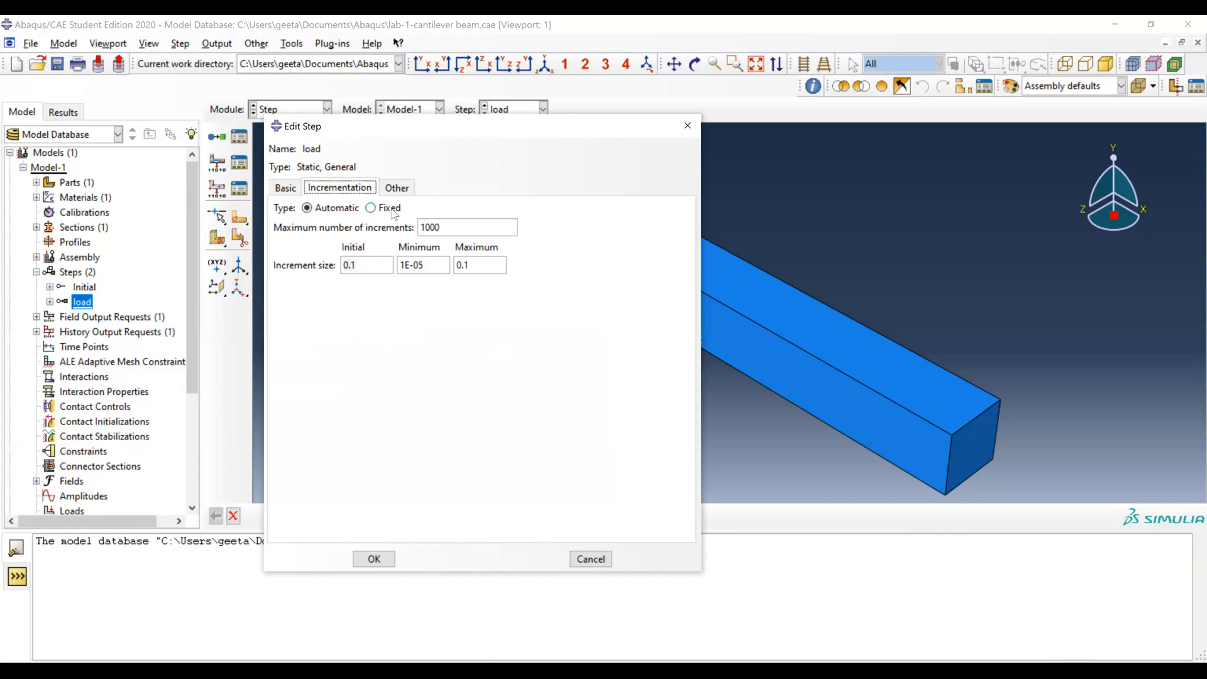
click(390, 208)
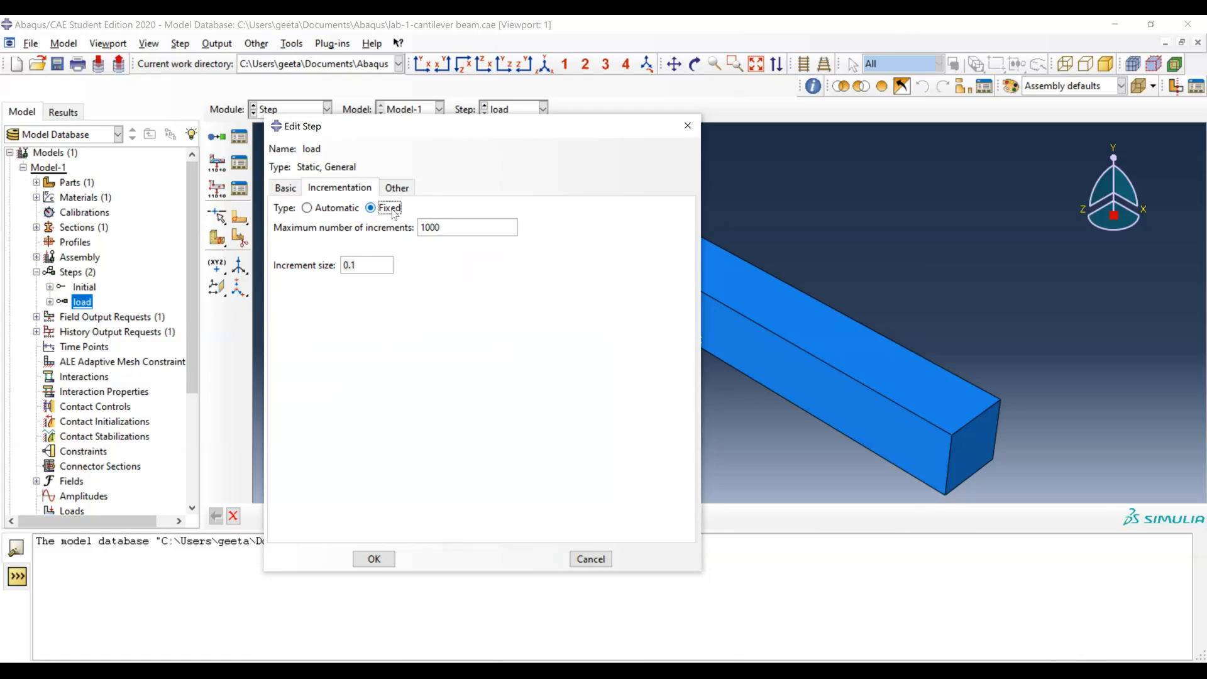
click(369, 267)
click(337, 207)
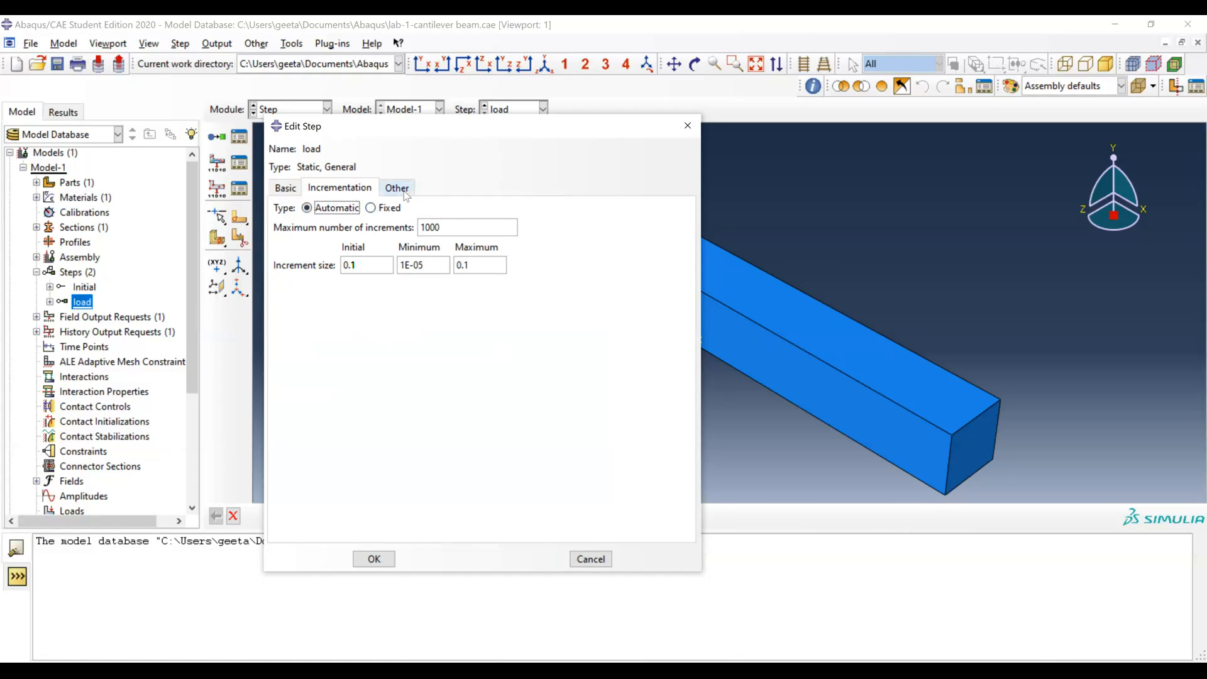
- Recheck the basic and incrementation settings and apply the changes to the load step
click(286, 188)
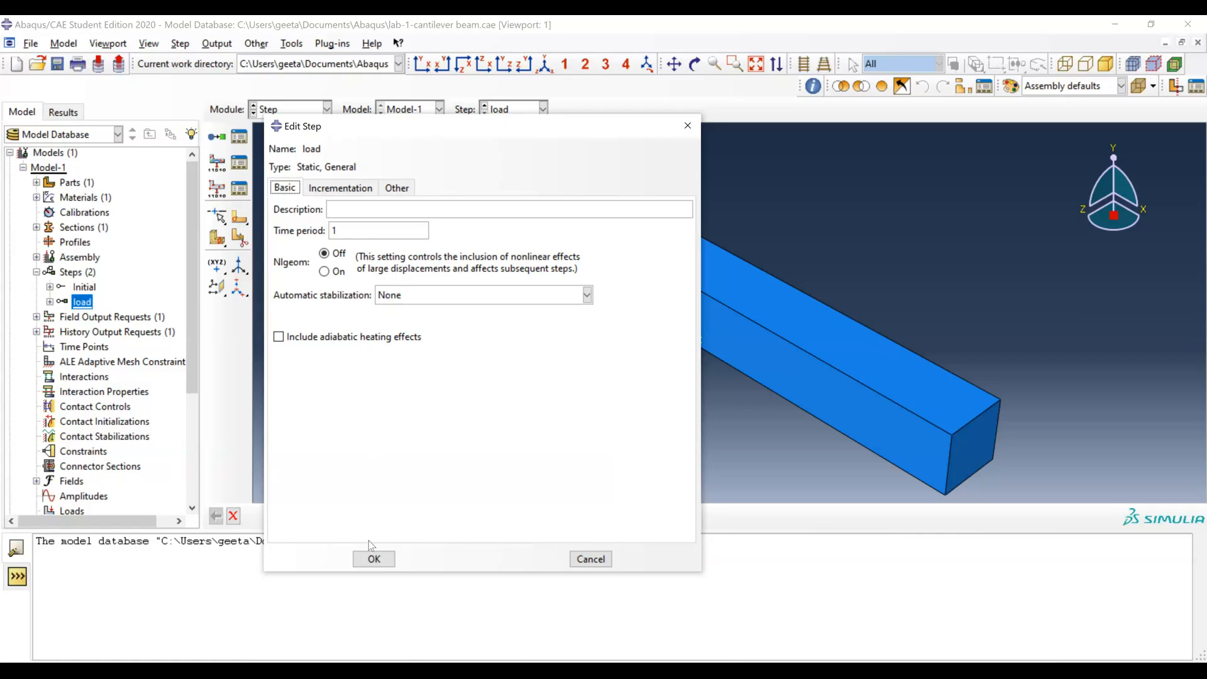
click(334, 191)
click(293, 192)
click(364, 557)
- Examine the U2 displacement and amplitude of the displace right face boundary condition, and accept its definition as it is
scroll(82, 408, down, 3)
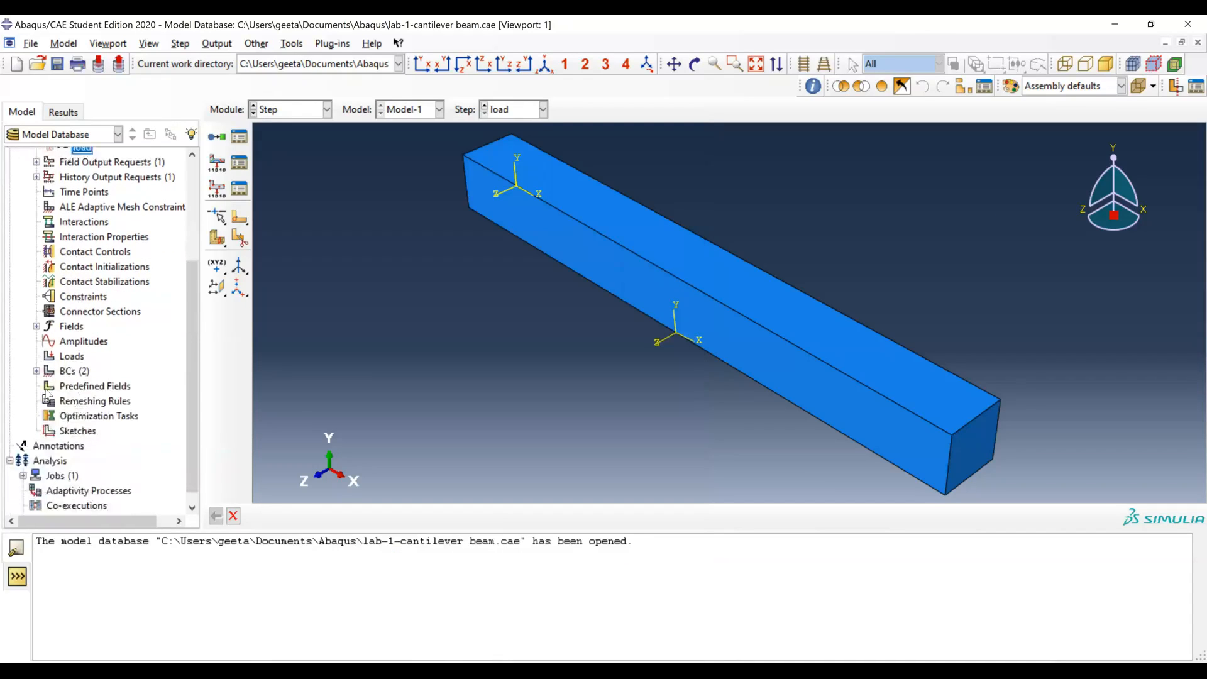
click(37, 372)
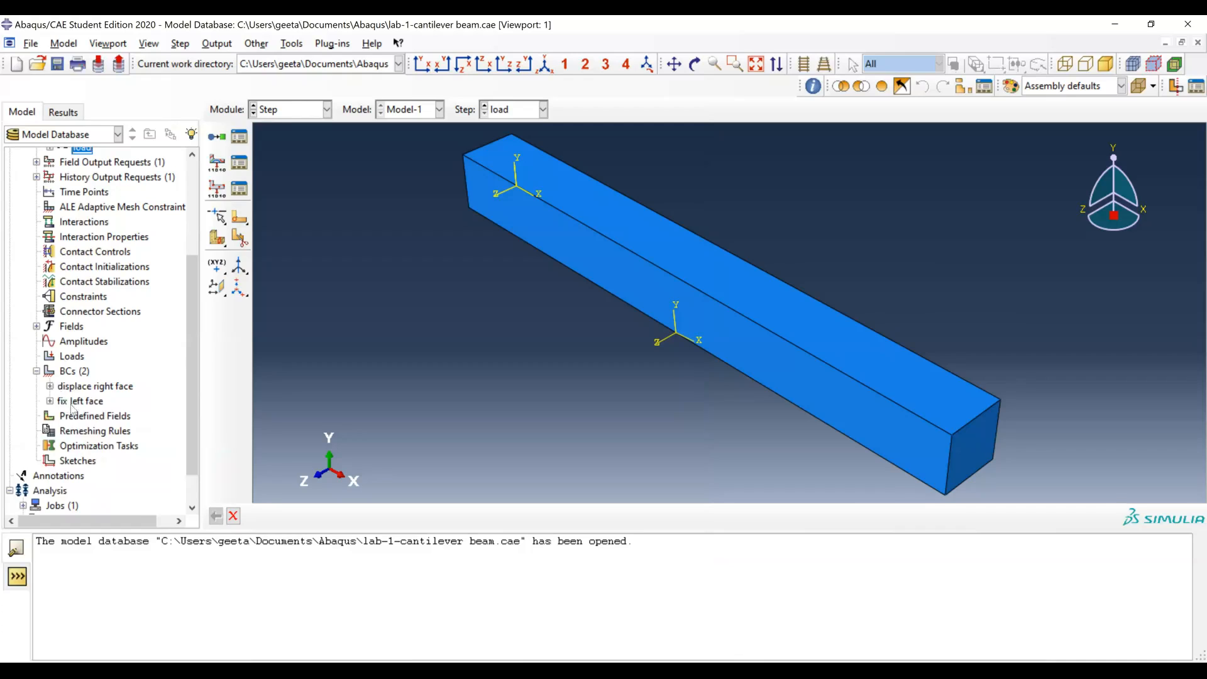
click(74, 402)
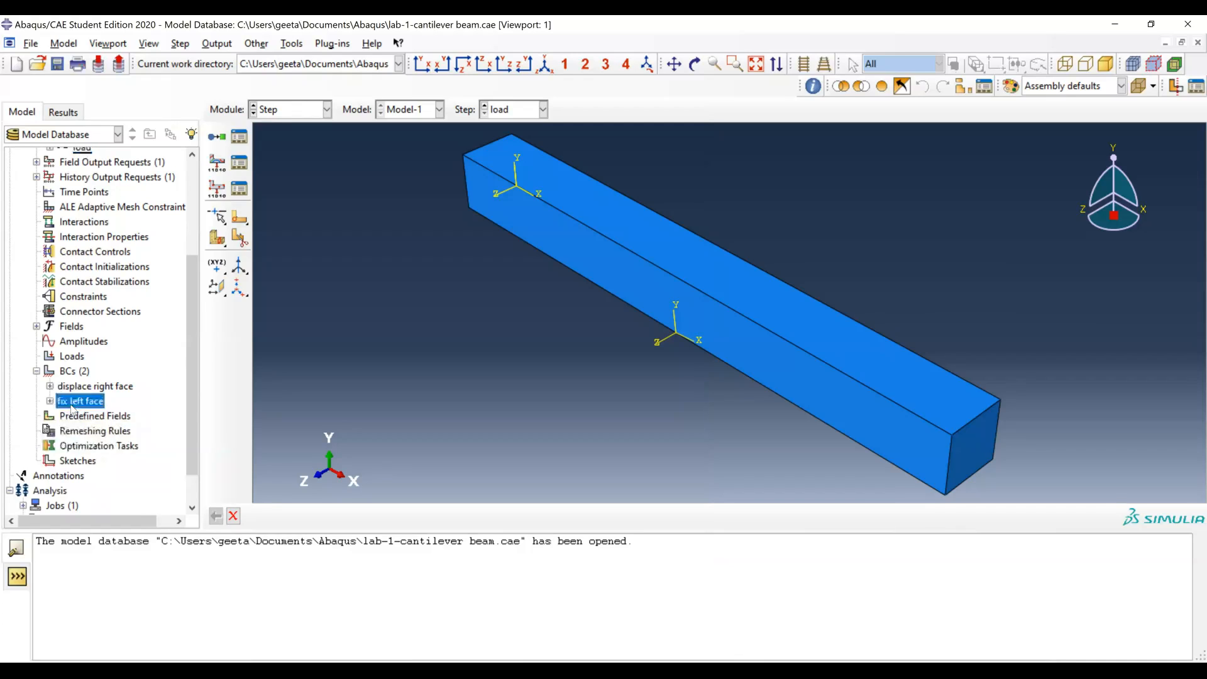
click(101, 388)
right_click(101, 388)
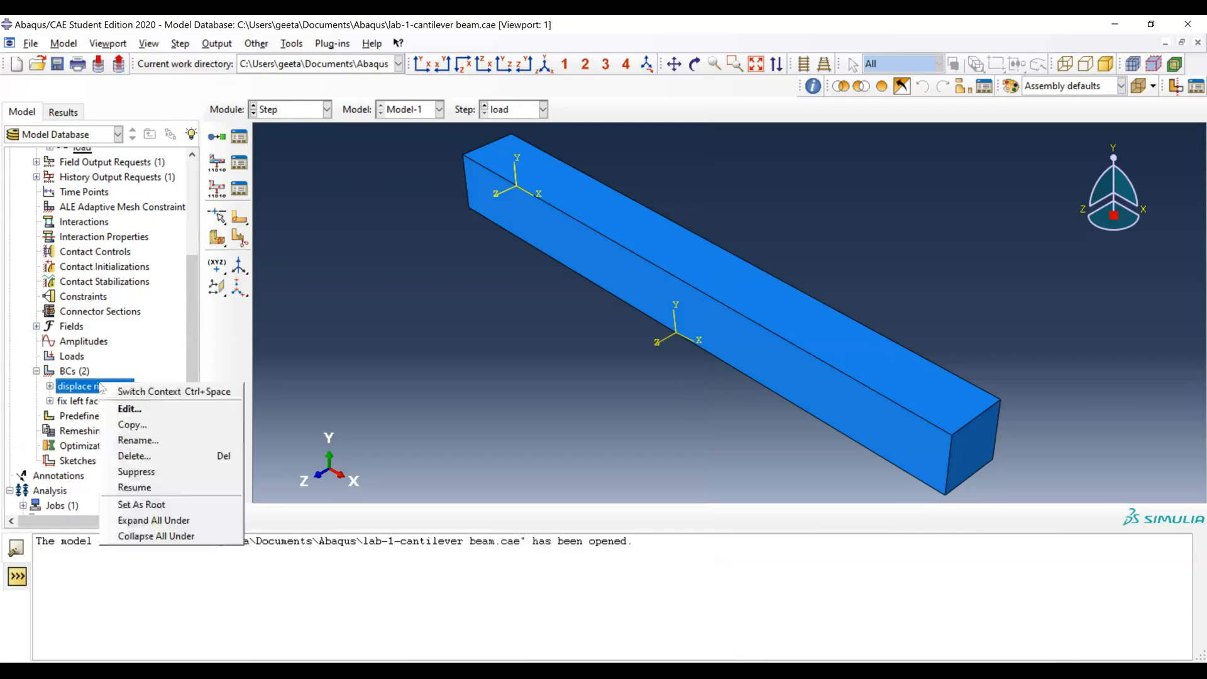
click(123, 409)
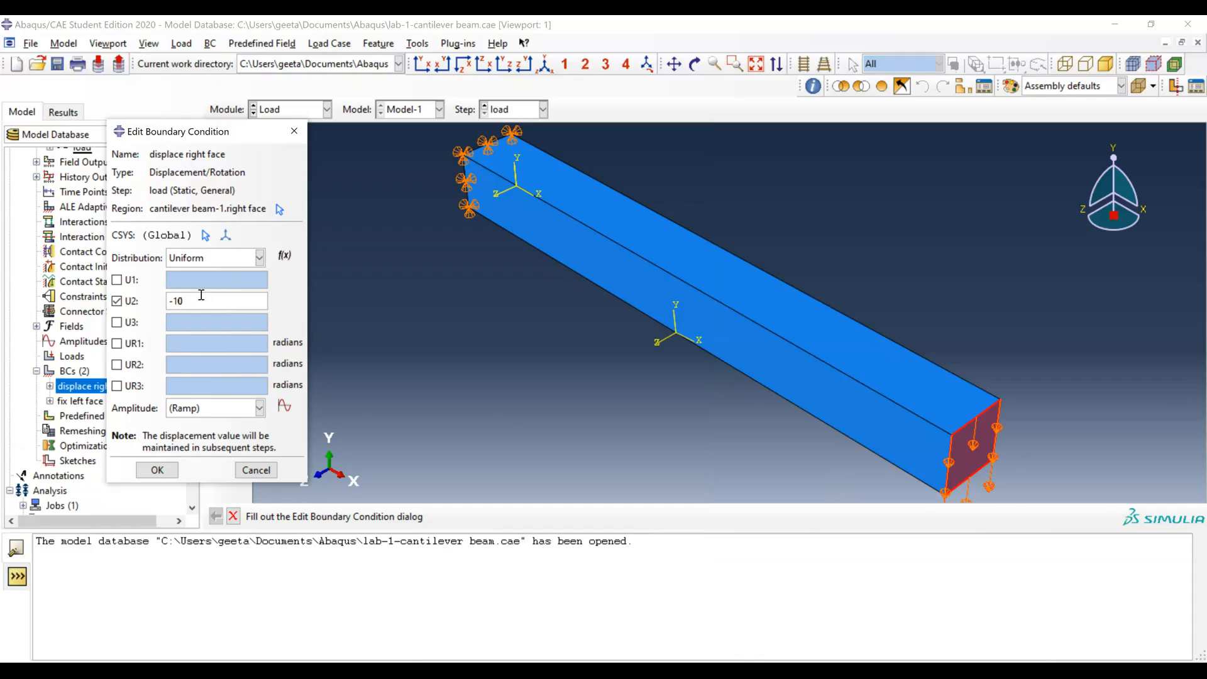
mouse_move(201, 295)
mouse_down()
mouse_move(159, 296)
mouse_move(192, 298)
mouse_up()
drag(192, 298, 160, 306)
click(164, 477)
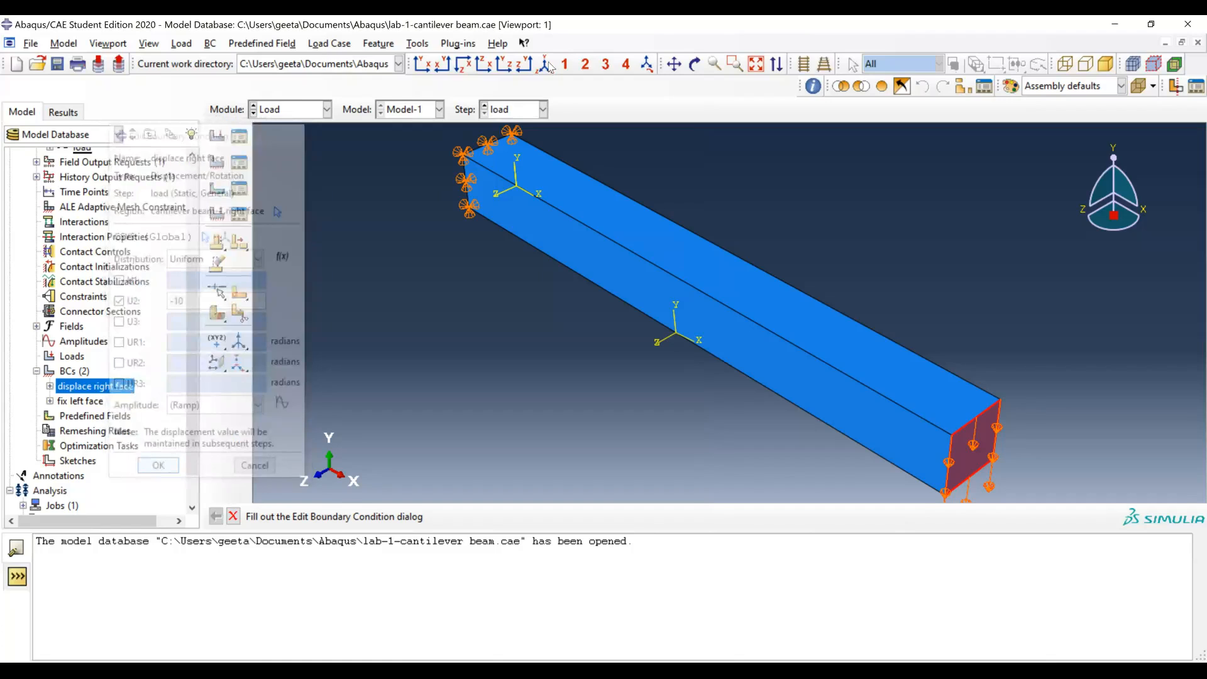